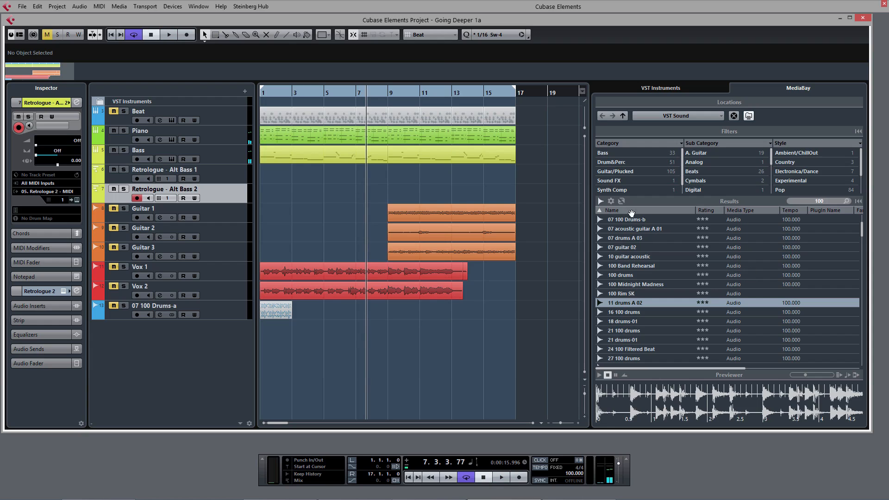
click(601, 201)
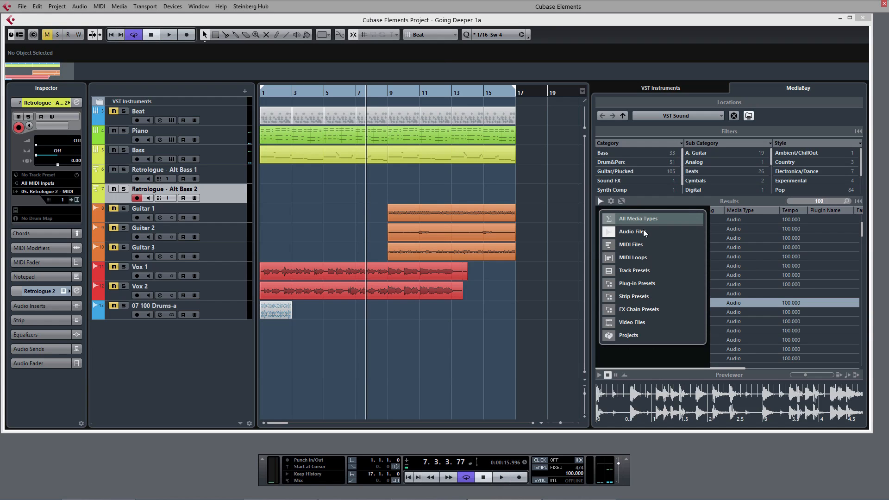
click(794, 70)
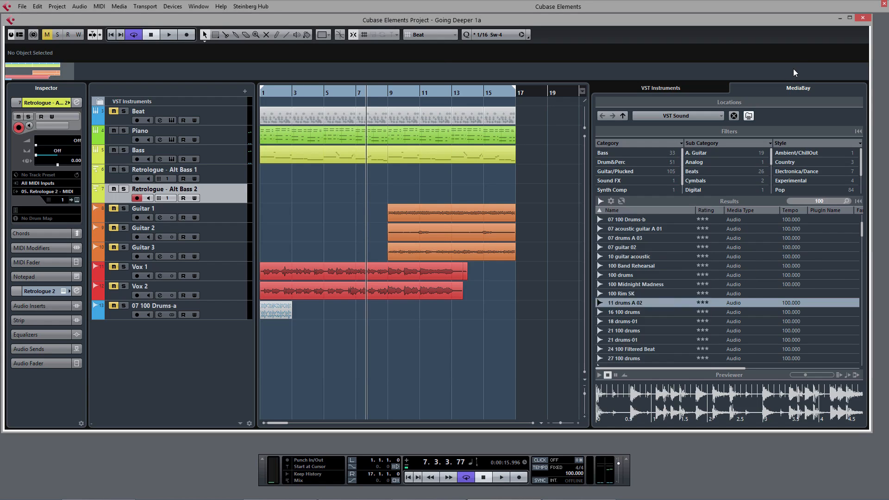
Turn on aligning beats to the project and waiting for project playback in the MediaBay previewer
click(829, 202)
click(838, 376)
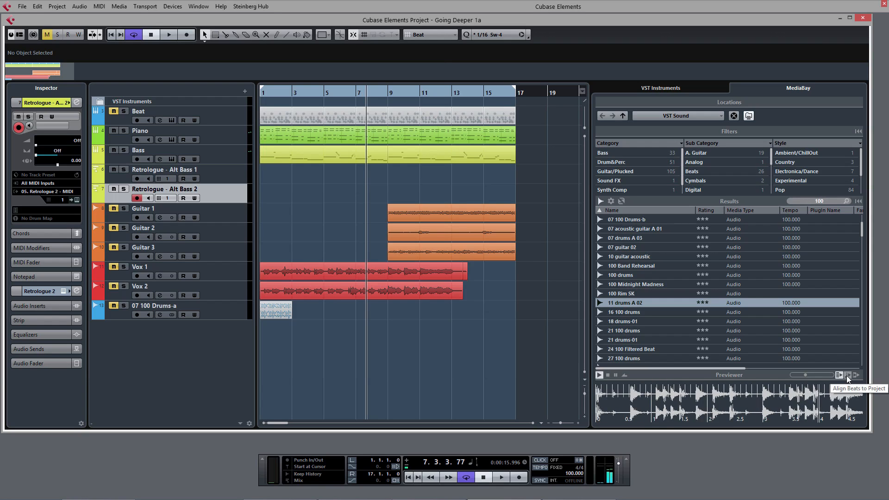
click(847, 376)
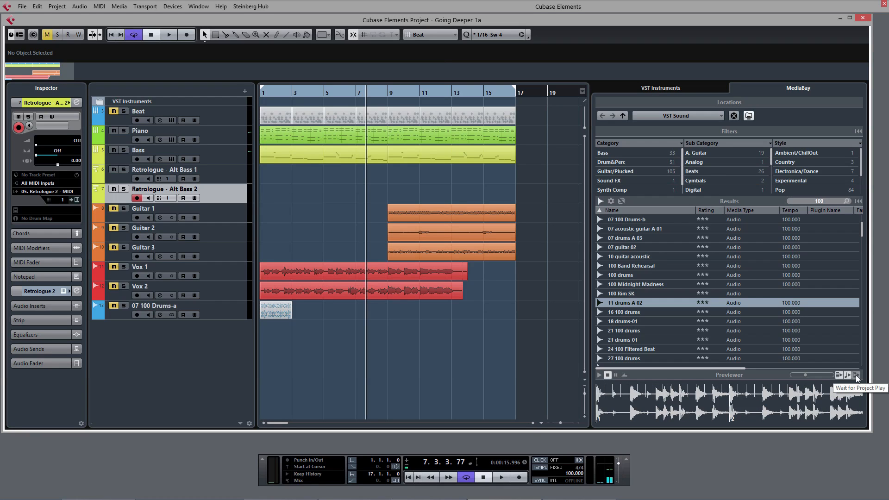
click(856, 376)
Preview several drum loops from the MediaBay results while playing the project from the start
click(632, 287)
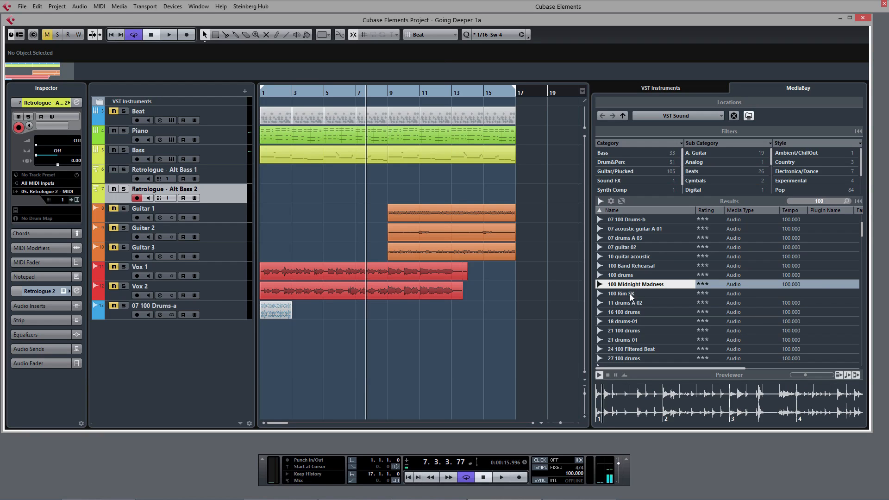
click(630, 294)
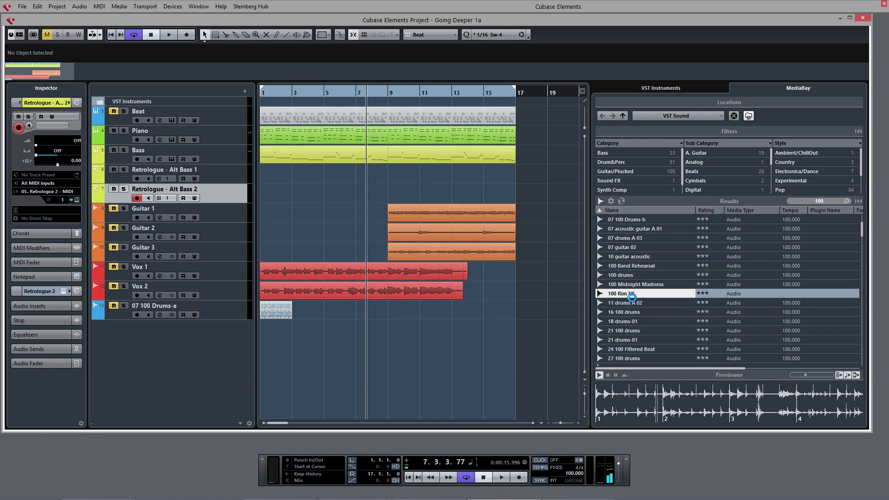
click(633, 304)
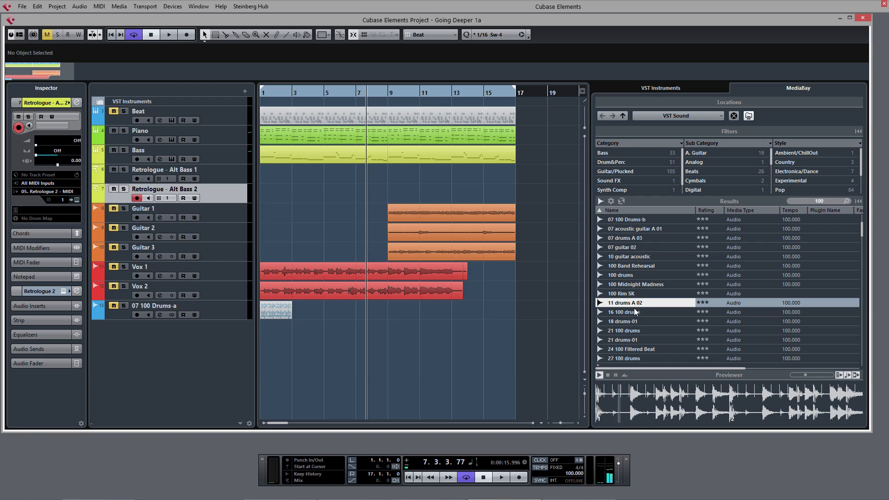
click(631, 294)
click(634, 302)
key(Home)
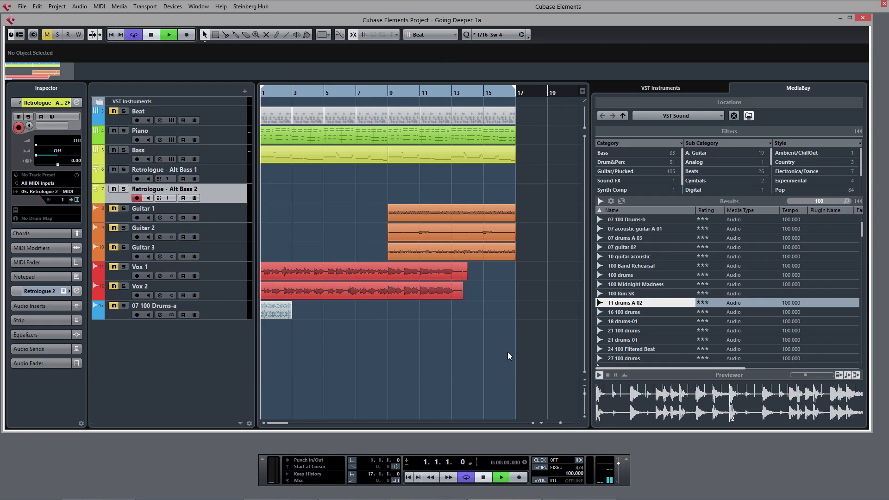
key(space)
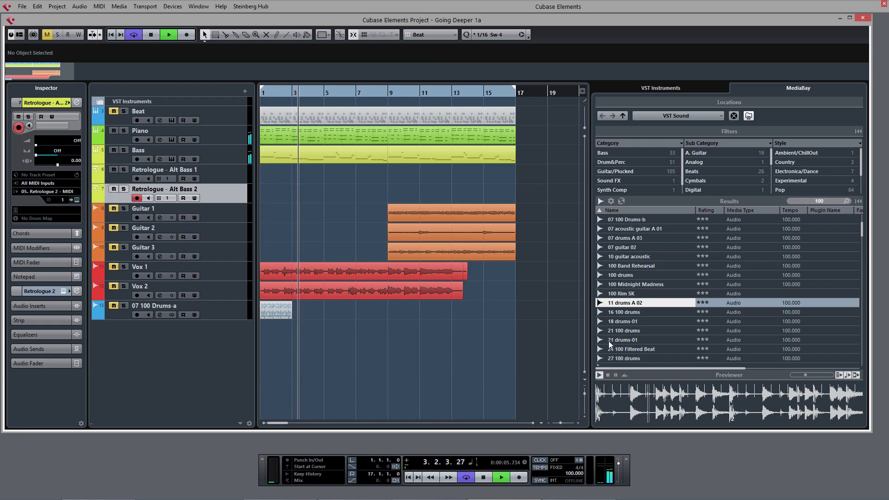
Add the 11 drums A 02 loop to a new audio track at the project start and play it back
drag(638, 307, 265, 332)
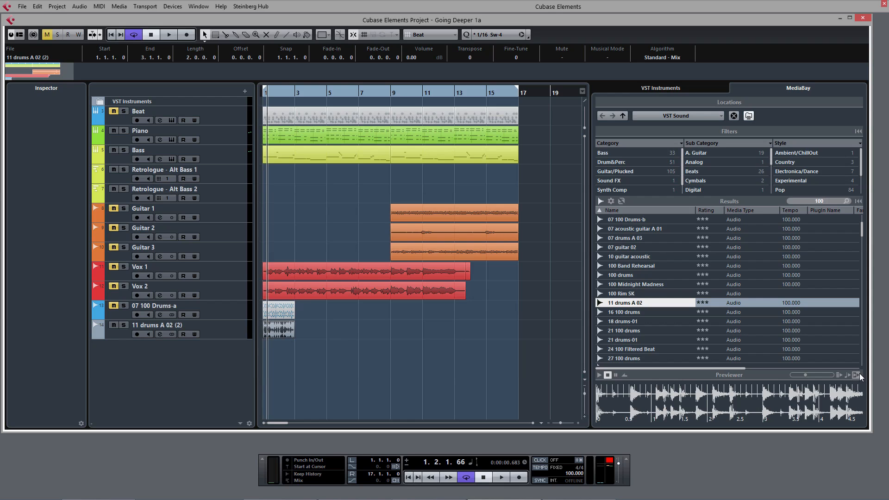
click(681, 87)
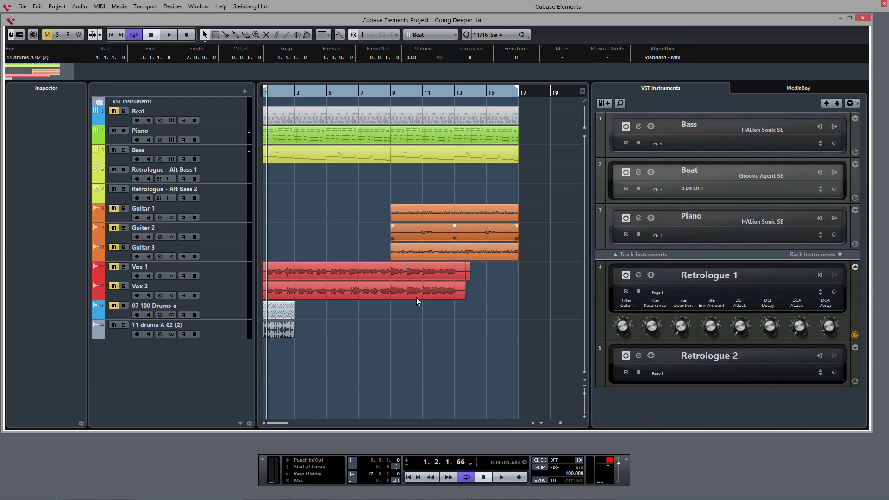
click(340, 382)
key(space)
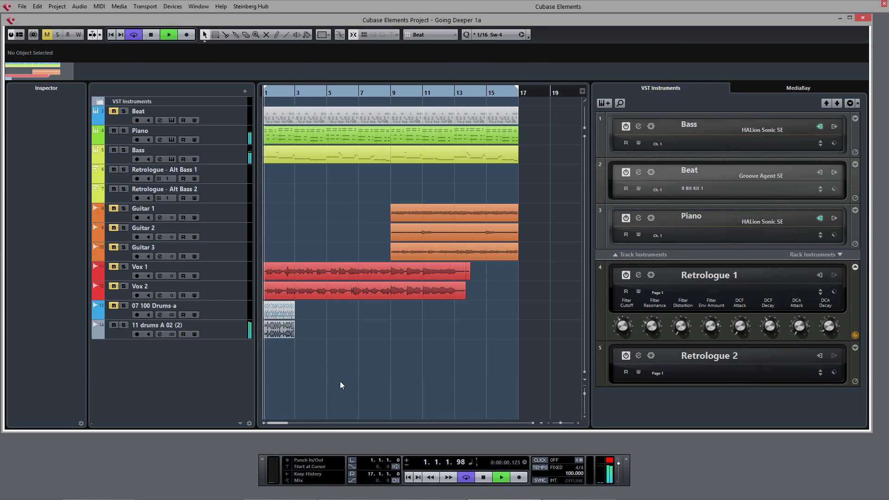
Lower the volume of the 11 drums A 02 (2) track to -14.7 dB
click(229, 331)
click(27, 268)
drag(30, 244, 36, 293)
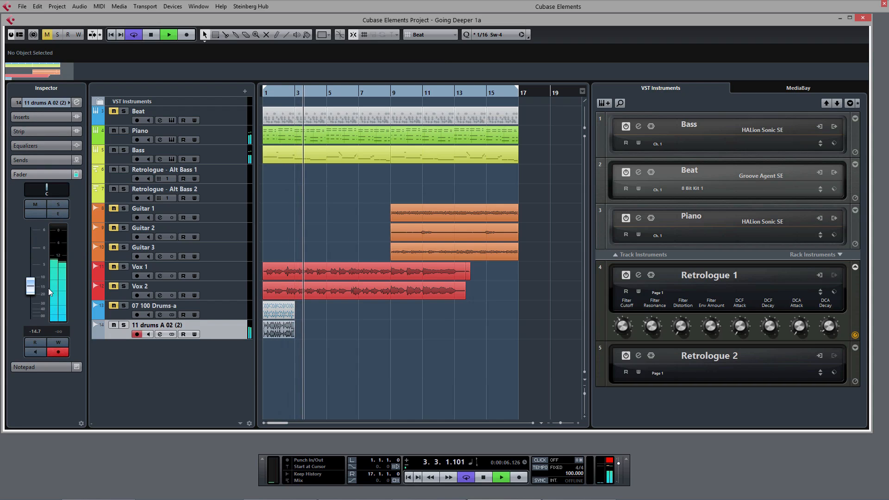
Repeat the drum loop through bar 9 and set the cycle range to end at bar 9
drag(283, 335, 343, 336)
key(KP_1)
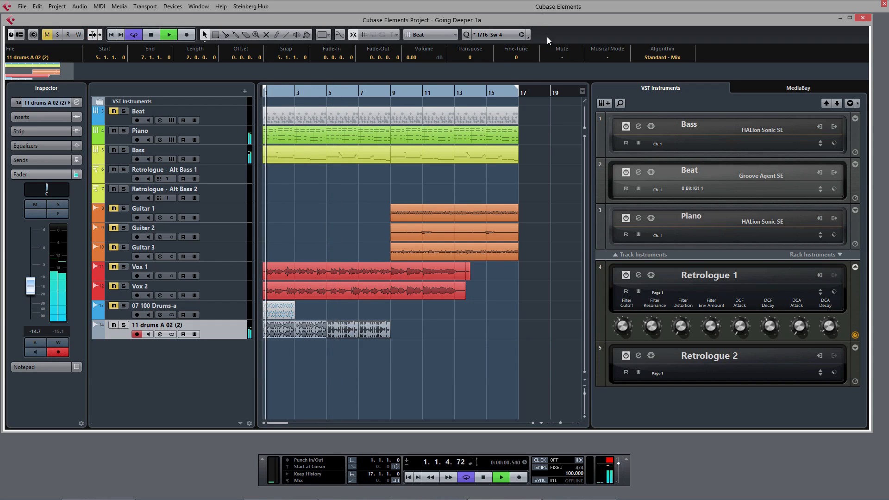
drag(517, 92, 391, 93)
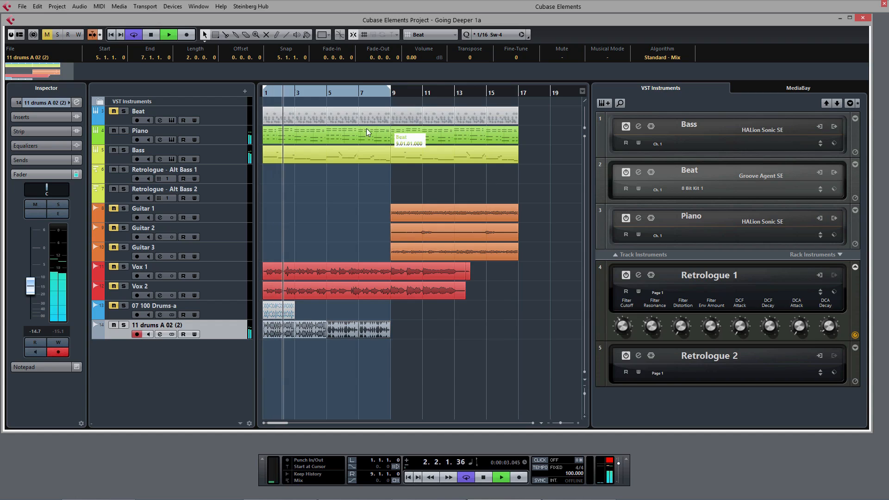
Open the drum loop event in the Sample Editor to inspect it, close it and resume playback
double_click(284, 332)
key(KP_1)
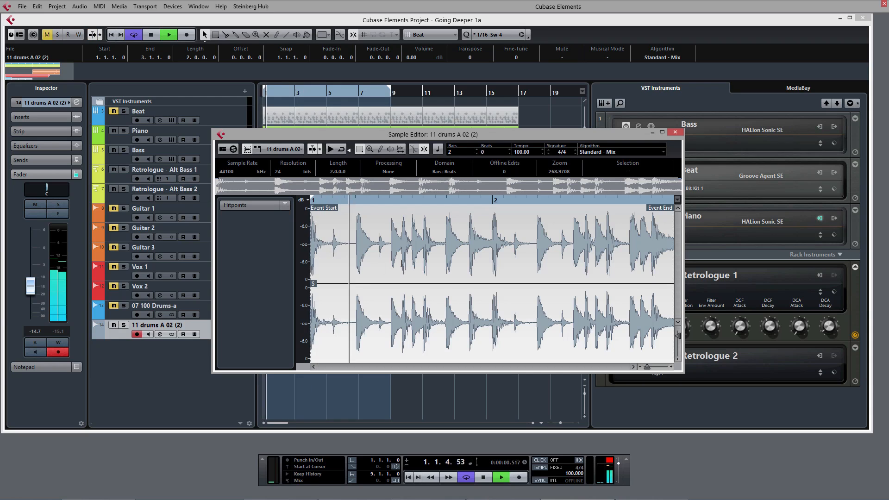
click(675, 132)
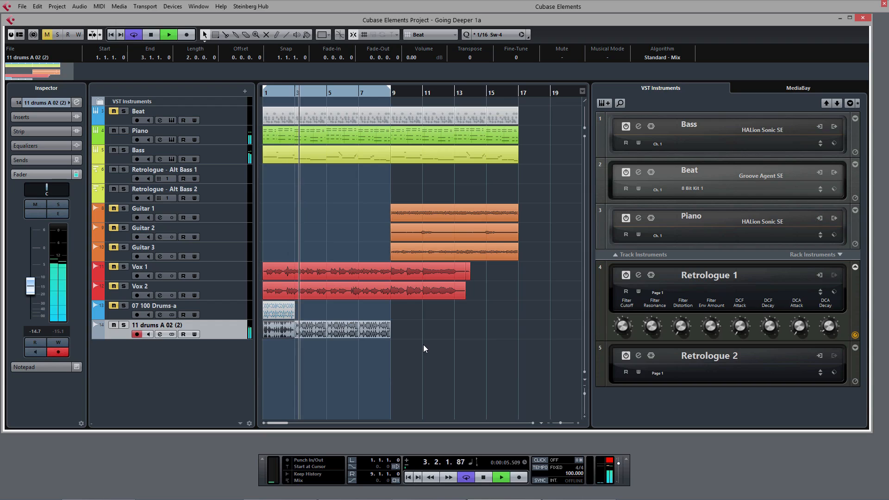
key(space)
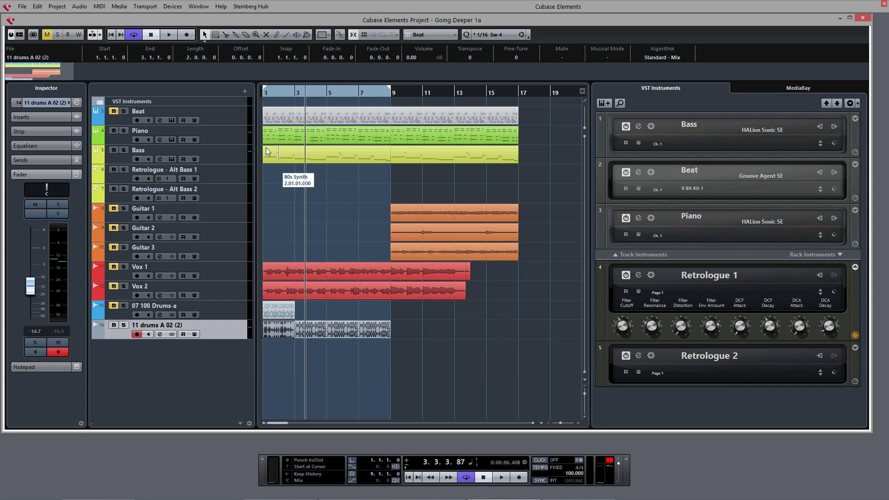
Mute the Bass track during playback from the start, then unmute it
click(124, 150)
key(Home)
key(space)
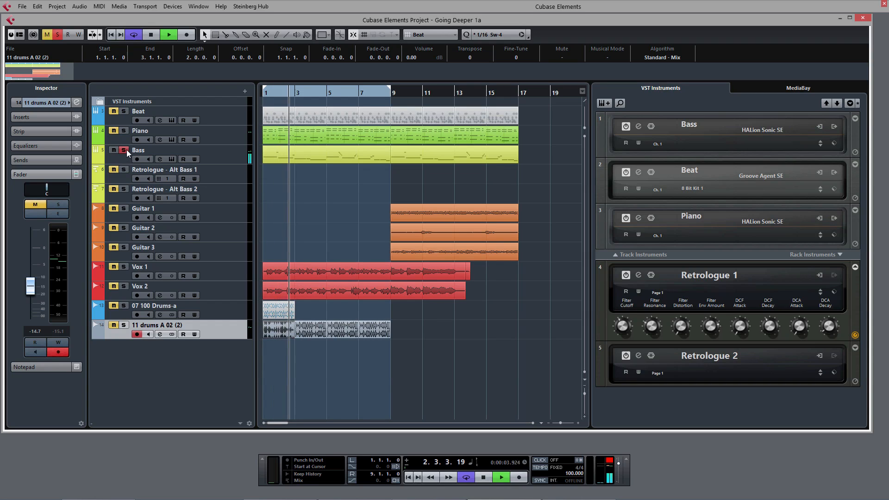
key(space)
click(124, 150)
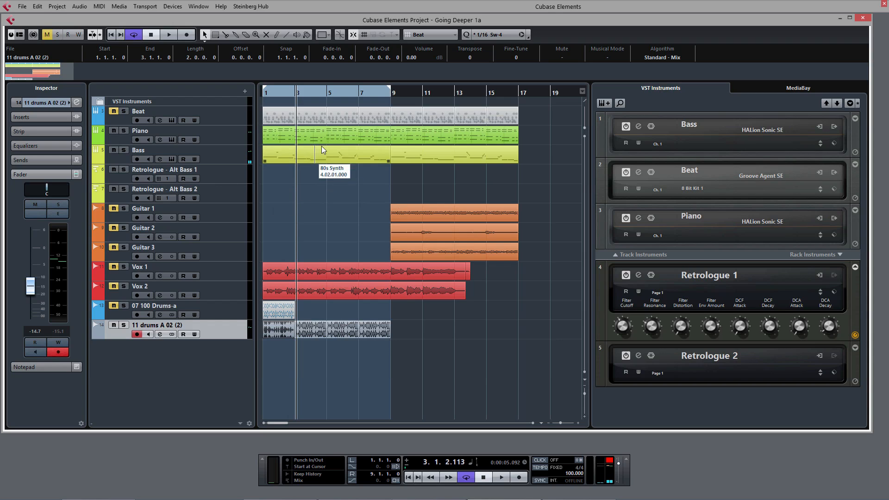
Copy the bass part onto the Retrologue - Alt Bass 1 track and play it with Retrologue 1 open
click(310, 159)
drag(310, 159, 309, 174)
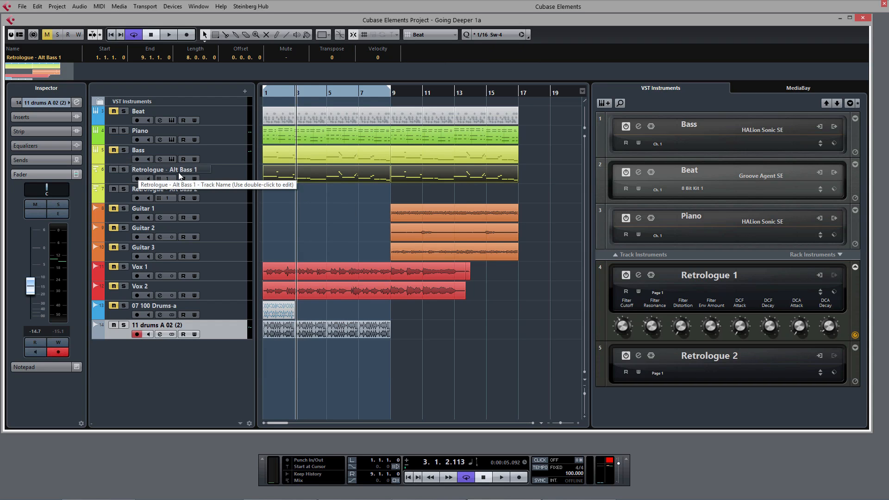
click(639, 275)
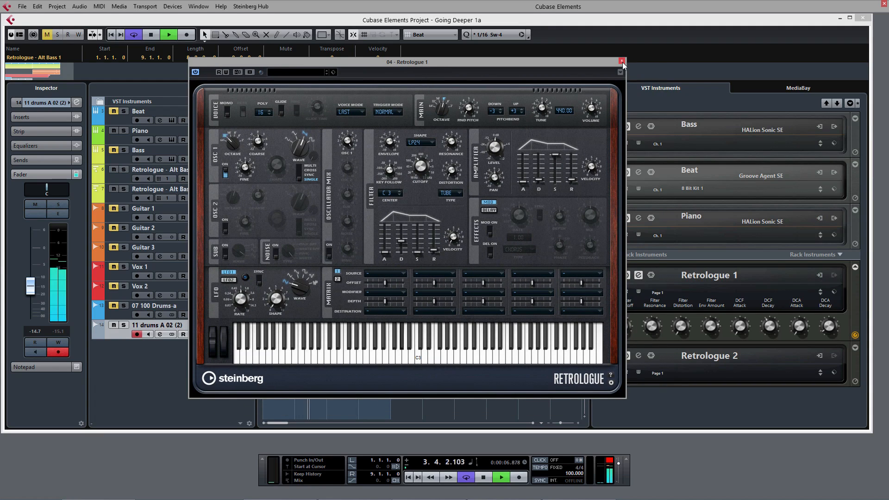
key(space)
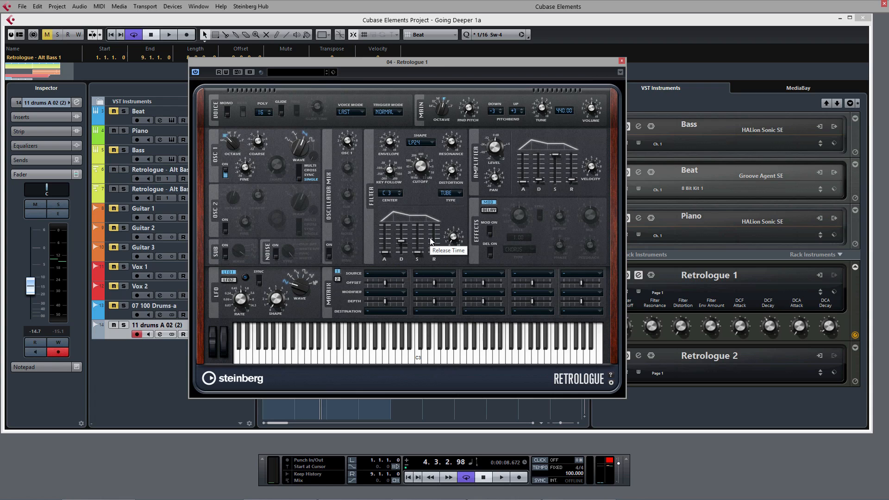
click(622, 62)
Open Retrologue 1 for the Alt Bass 1 track and raise its filter cutoff
click(229, 177)
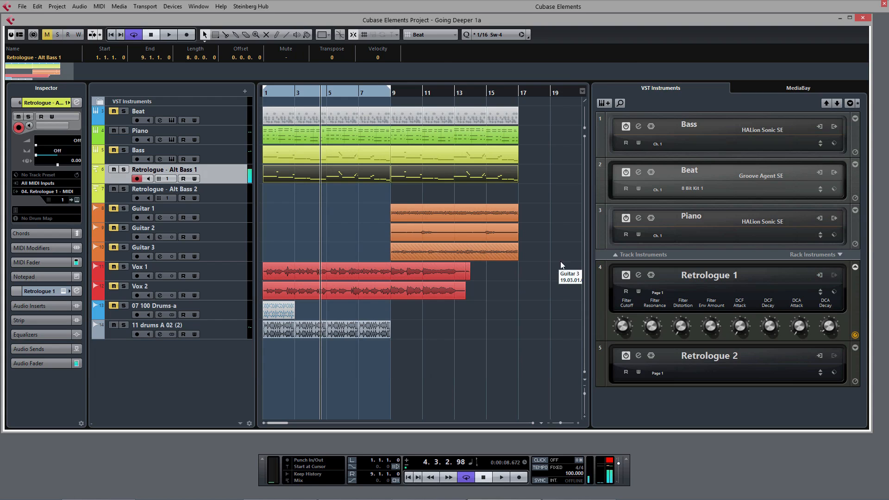
click(639, 275)
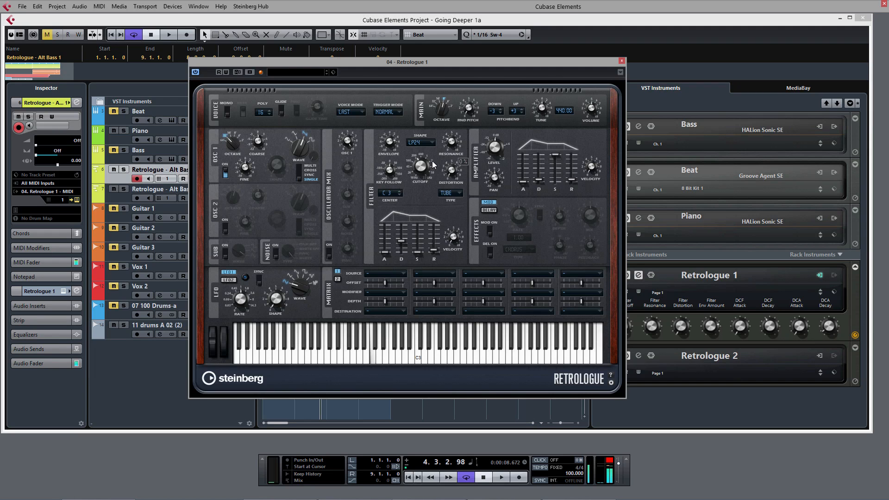
mouse_move(423, 170)
drag(422, 169, 428, 133)
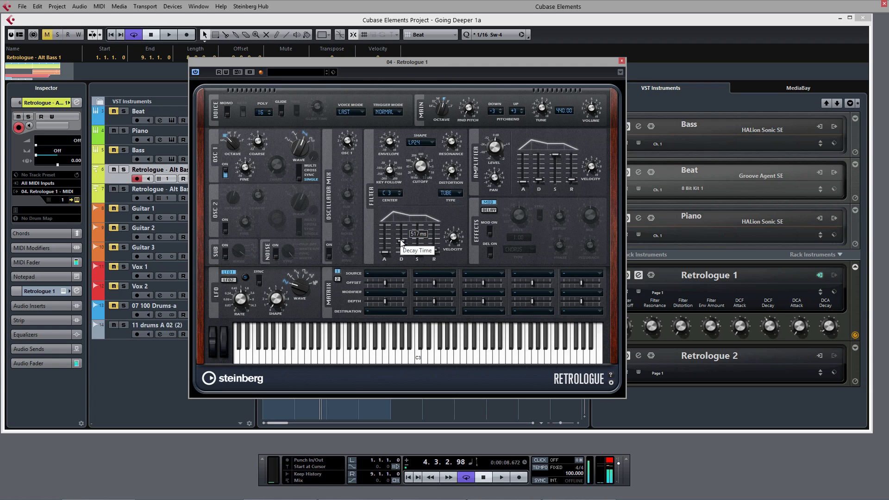
Adjust the Retrologue 1 filter envelope decay time, close the synth and play back the result
drag(401, 240, 402, 221)
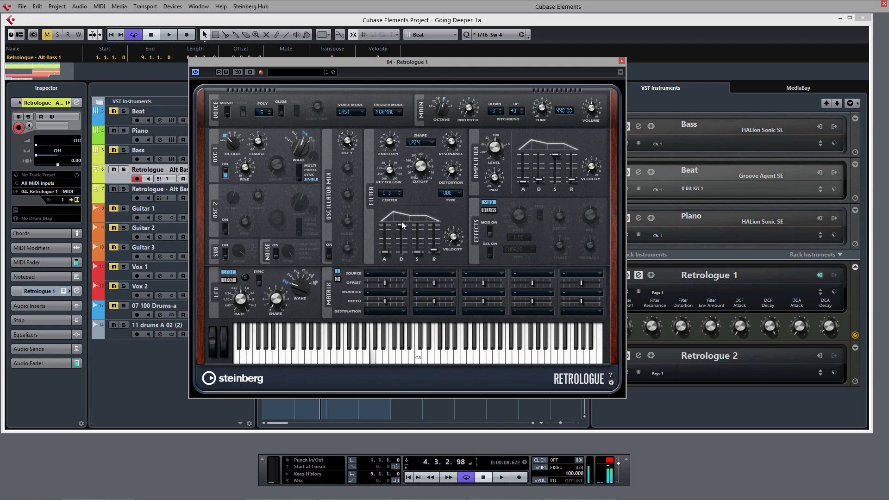
drag(401, 231, 405, 241)
click(622, 60)
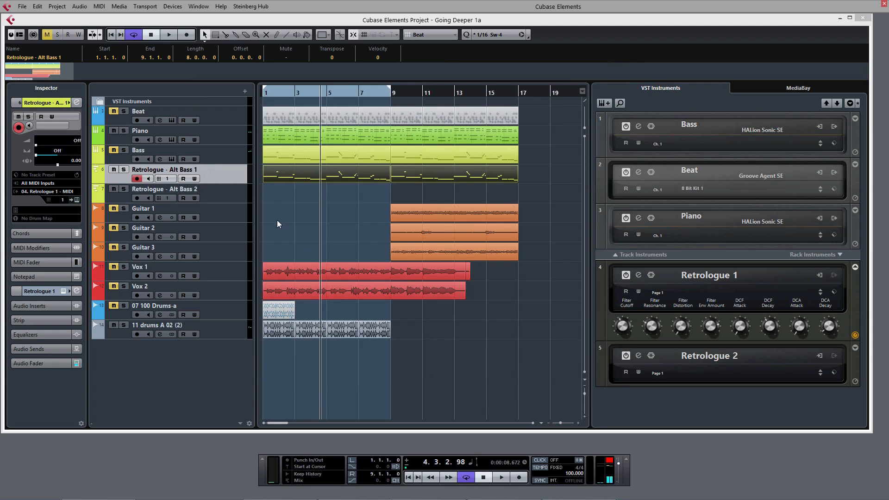
key(space)
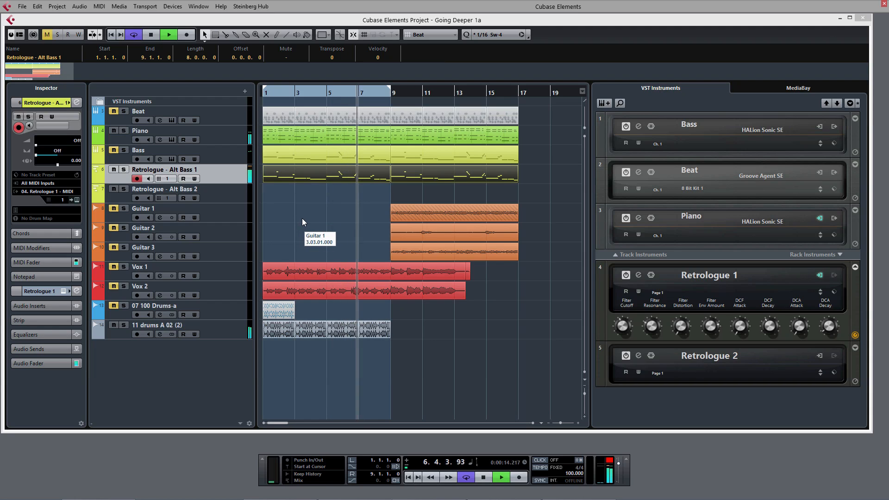
key(space)
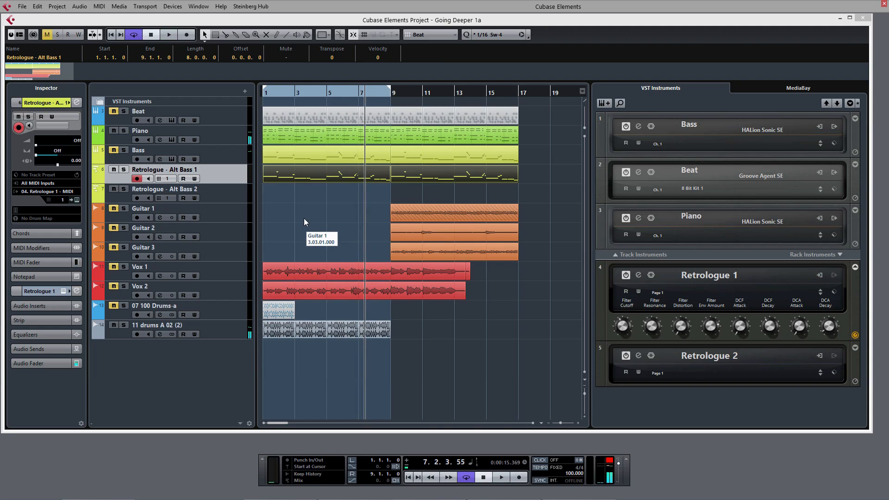
Move the bass parts onto the Retrologue - Alt Bass 2 track and select that track
drag(551, 177, 318, 188)
click(224, 196)
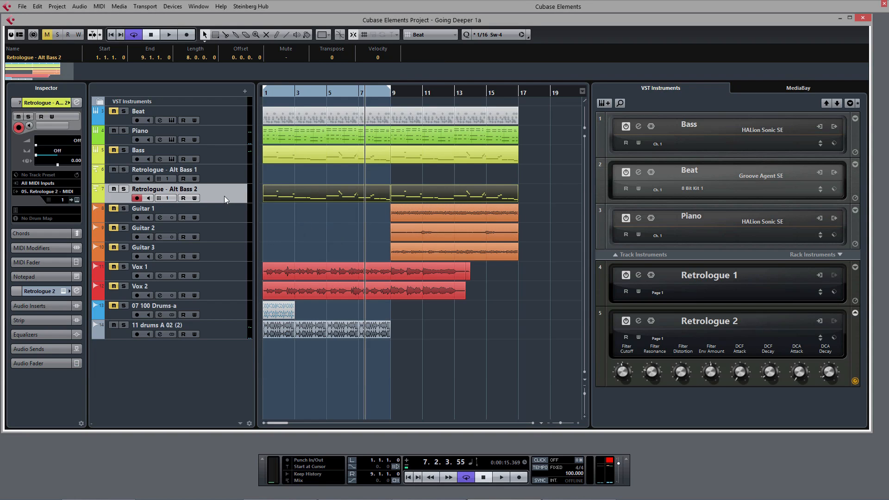
Open Retrologue 2 and raise its filter cutoff while playing back the bass
click(638, 321)
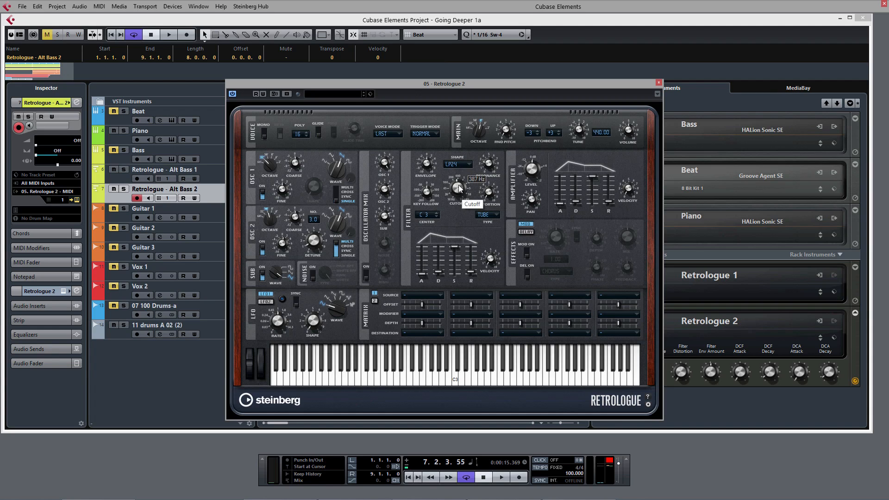
key(space)
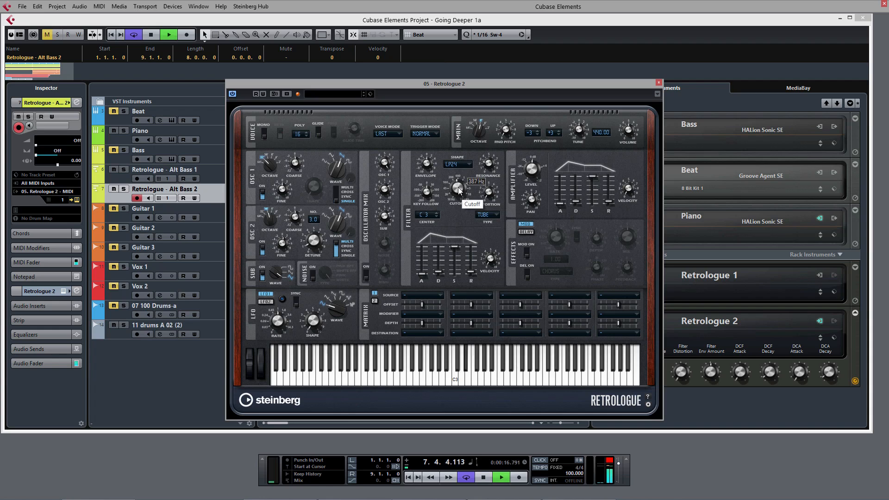
mouse_move(458, 187)
mouse_down()
mouse_move(465, 169)
mouse_move(457, 172)
mouse_up()
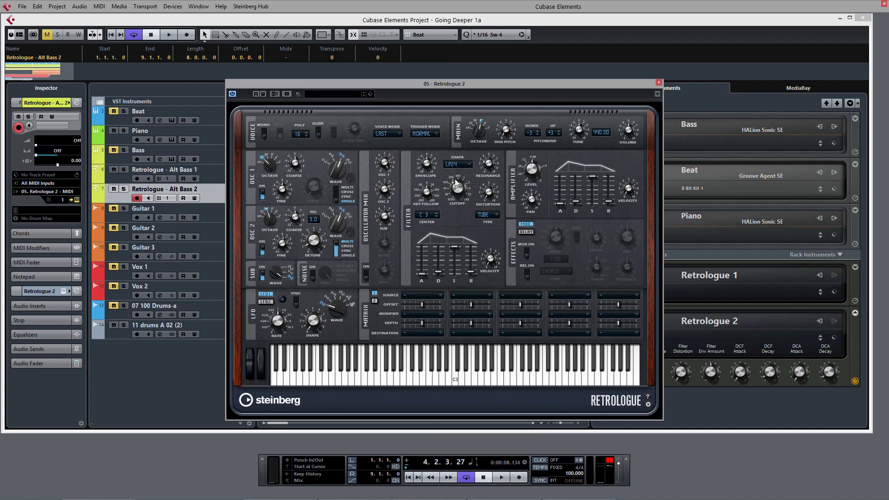
key(space)
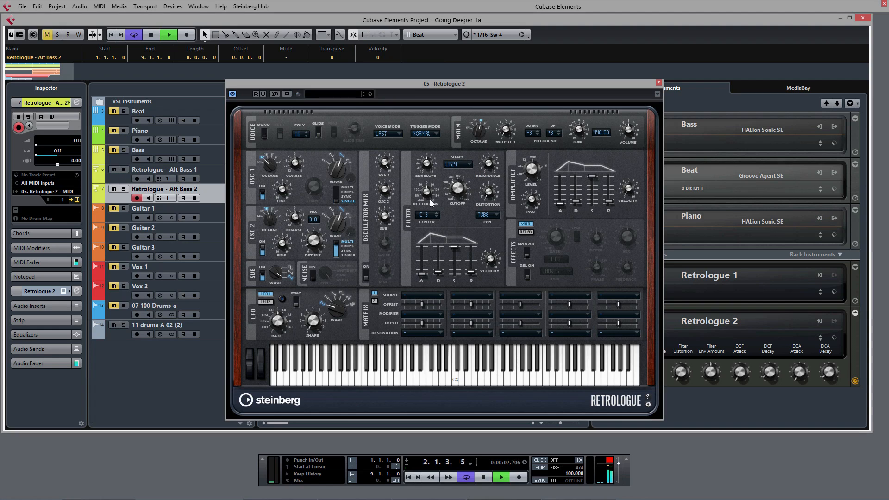
Enable automation write on Retrologue 2, return to the start and record Filter Cutoff knob movements during playback
drag(459, 195, 460, 174)
key(space)
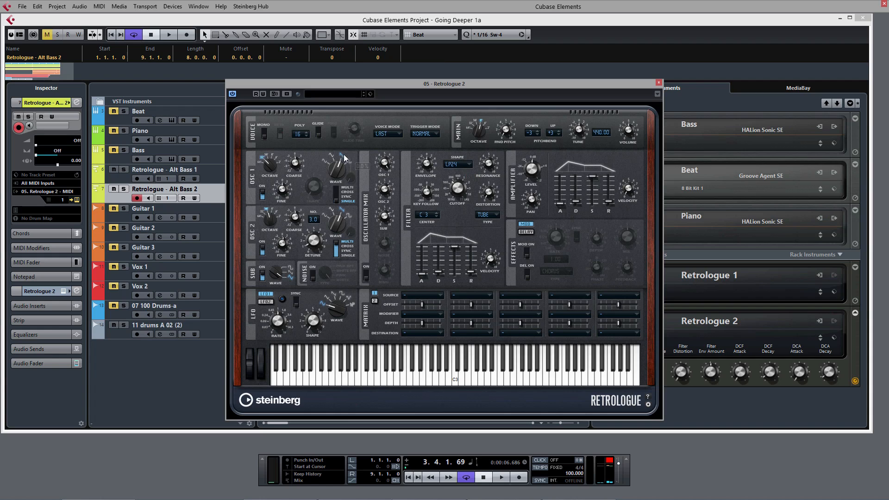
click(263, 94)
key(KP_Decimal)
key(space)
mouse_move(457, 194)
mouse_down()
mouse_move(462, 165)
mouse_move(461, 183)
mouse_up()
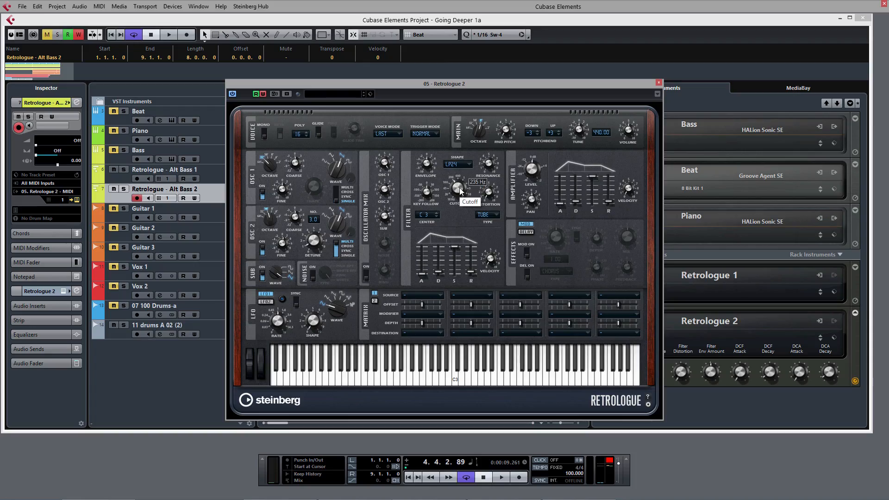
Close the synth window and show all used automation lanes for the project's tracks
right_click(459, 188)
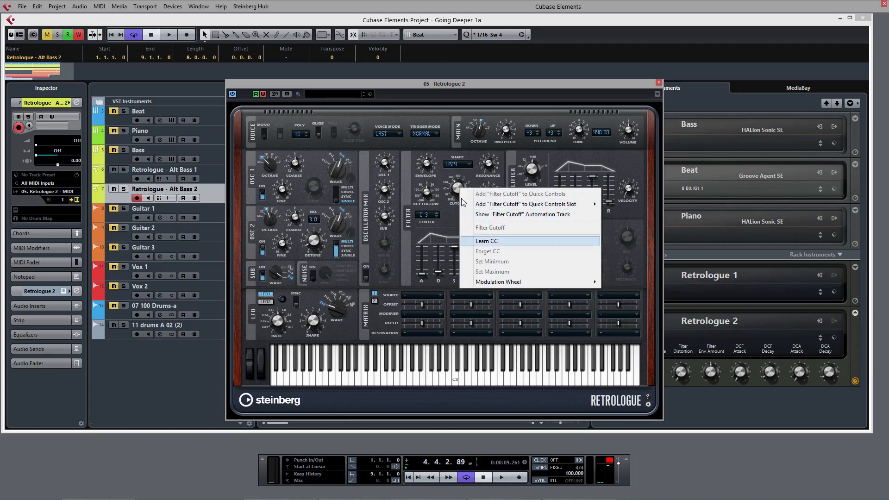
click(461, 199)
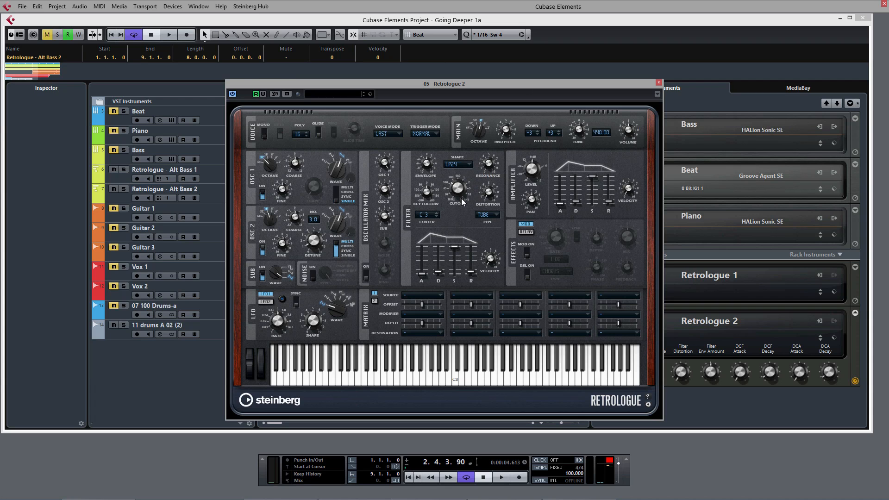
key(Escape)
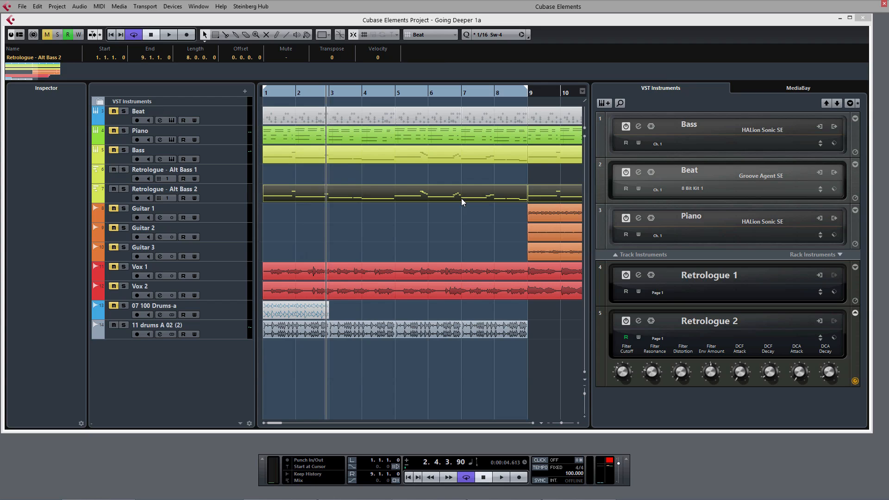
right_click(192, 100)
key(Escape)
right_click(233, 171)
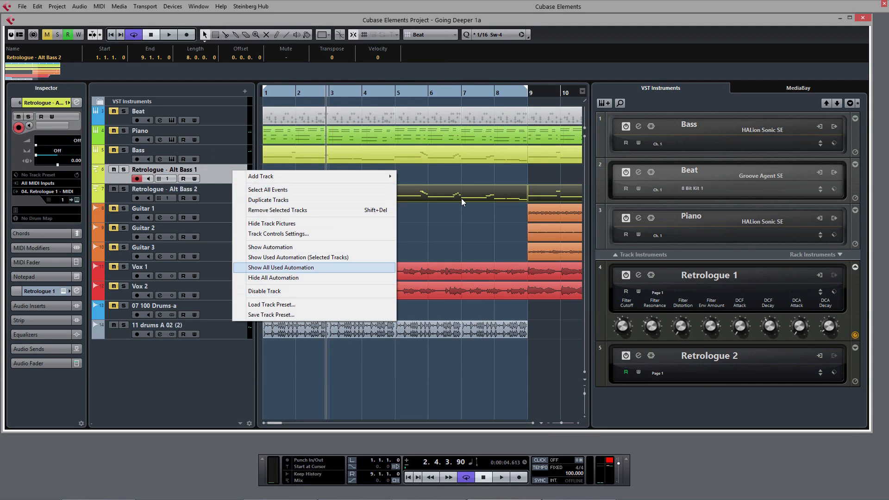
click(281, 267)
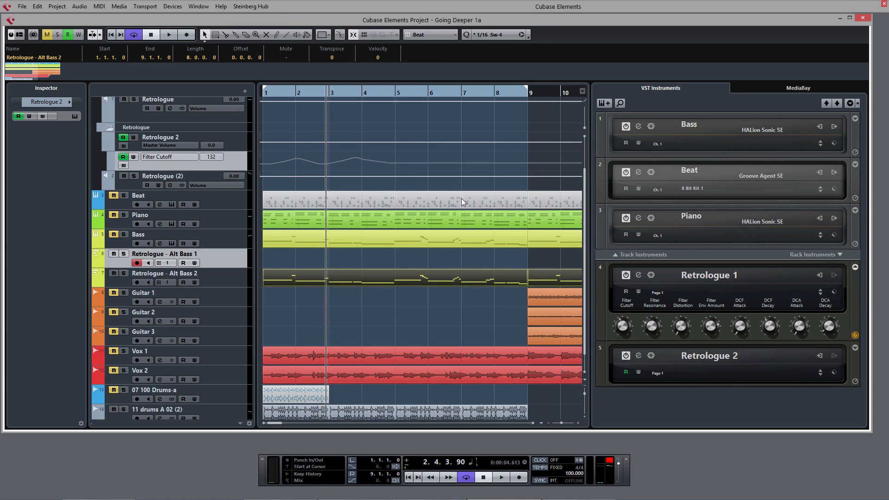
Enlarge the Filter Cutoff automation lane and play back from the start
key(alt+Down)
key(alt+Down)
key(alt+Down)
key(alt+Down)
key(alt+Down)
key(alt+Down)
key(KP_Decimal)
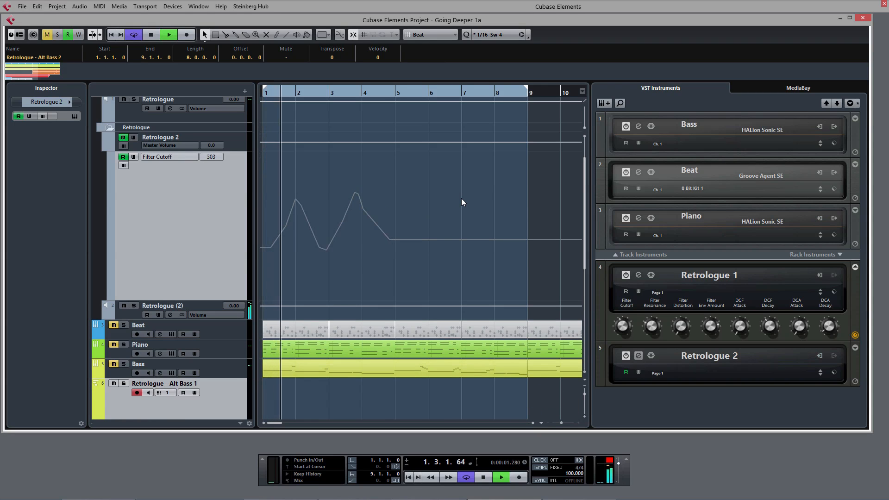
Bring the Retrologue 2 window back, move it beside the automation lane, and stop playback
key(alt+Tab)
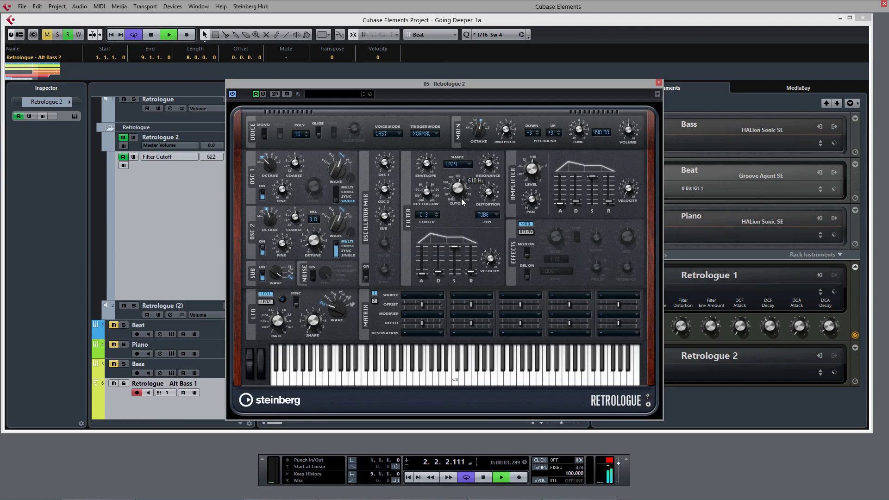
drag(444, 84, 623, 59)
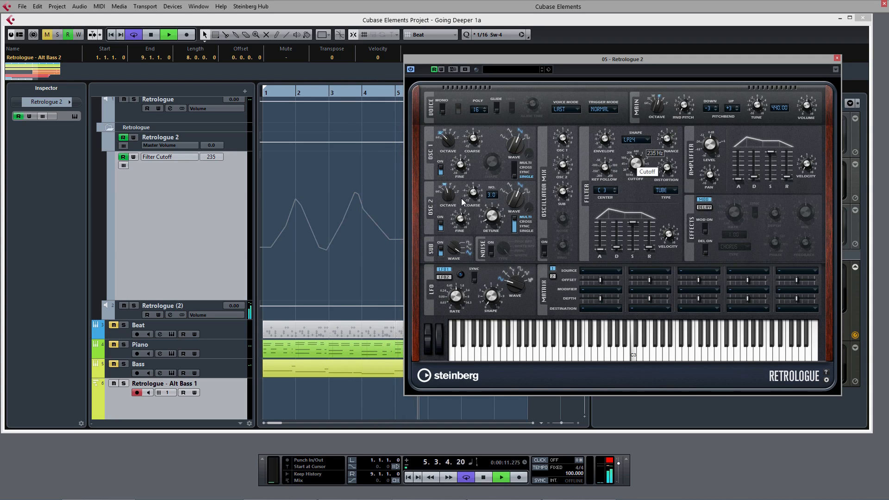
key(space)
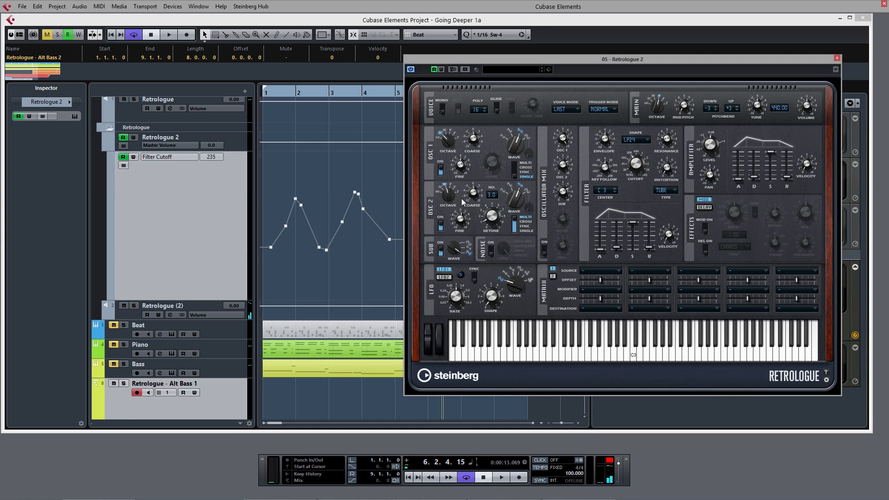
Drag the first Filter Cutoff automation point lower and audition it from the start
drag(270, 248, 264, 283)
key(comma)
key(space)
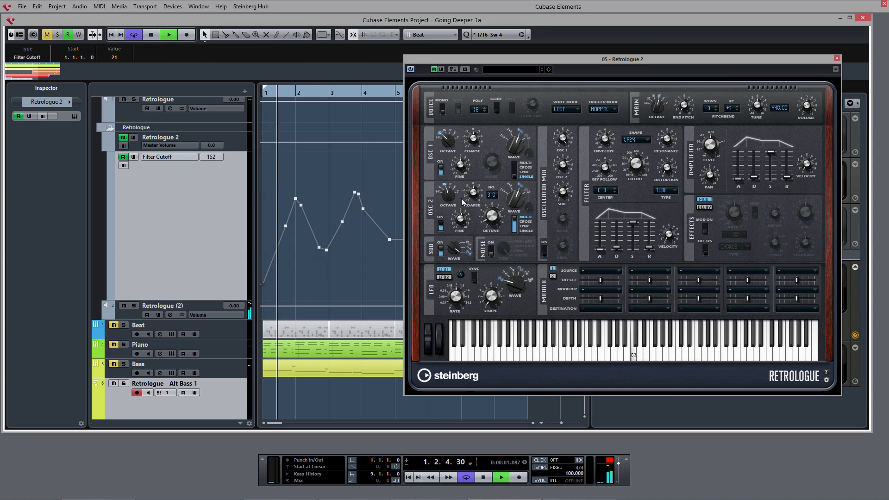
key(space)
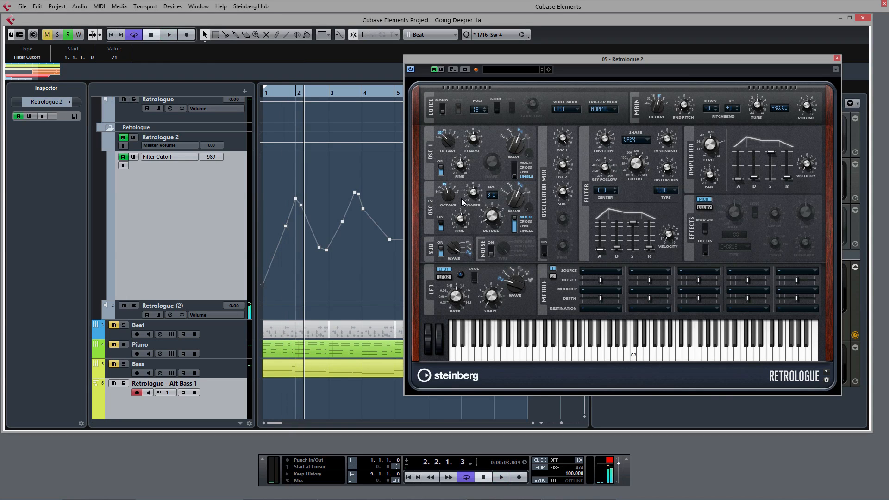
Move the first Filter Cutoff automation point up to the maximum and audition the result from the start
drag(263, 283, 264, 156)
key(Home)
key(space)
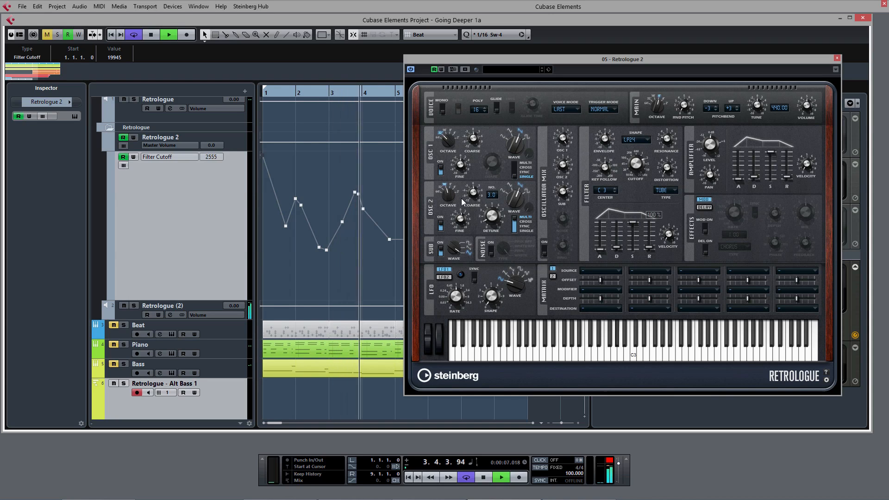
key(space)
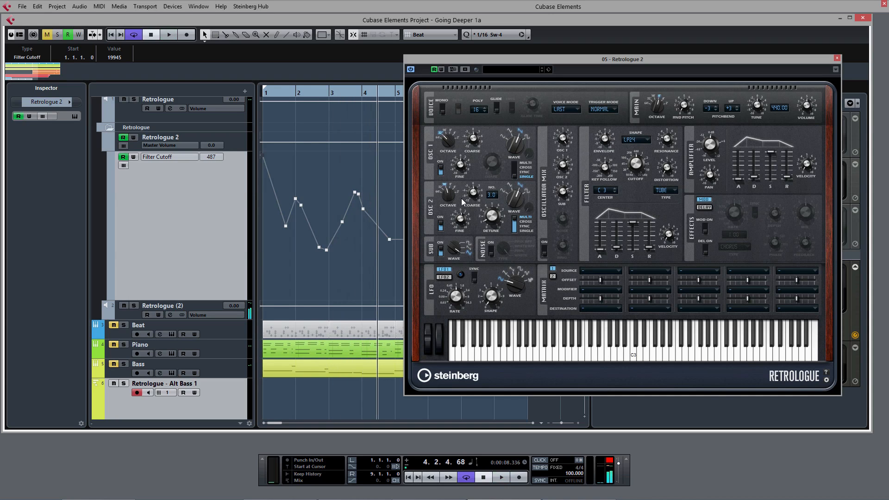
Return to the start, turn off automation write for Retrologue 2, and play back the cutoff automation
key(period)
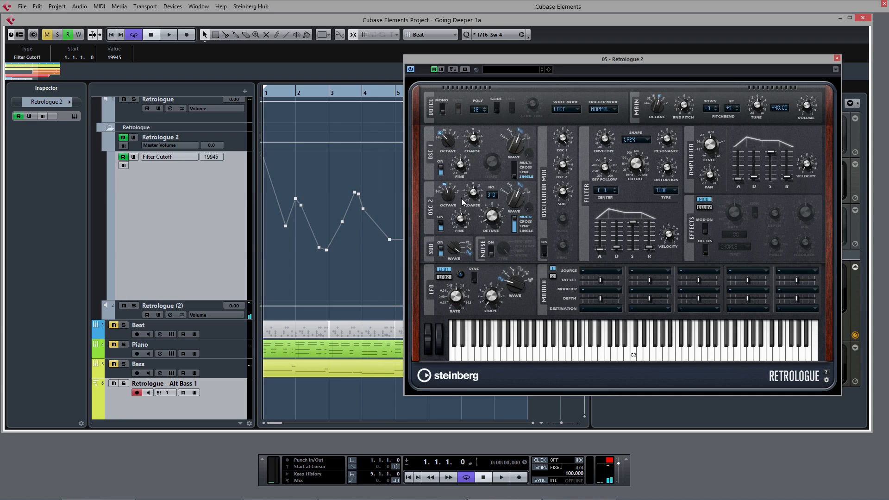
key(w)
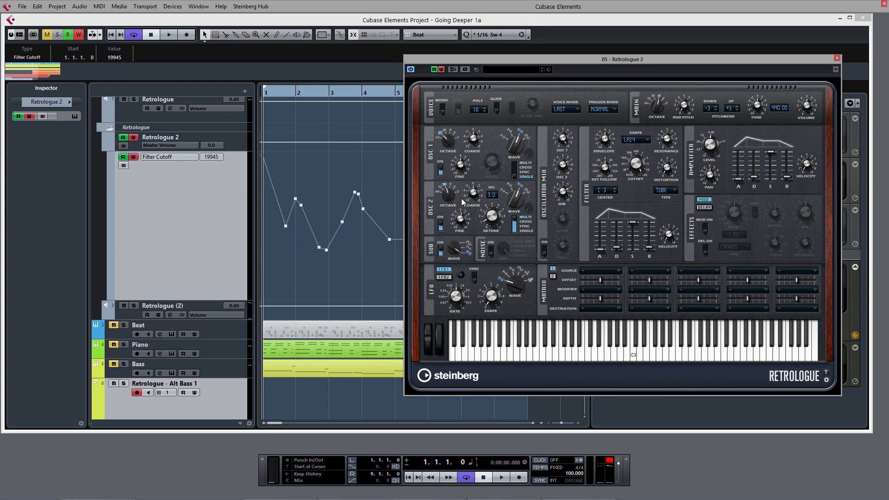
key(space)
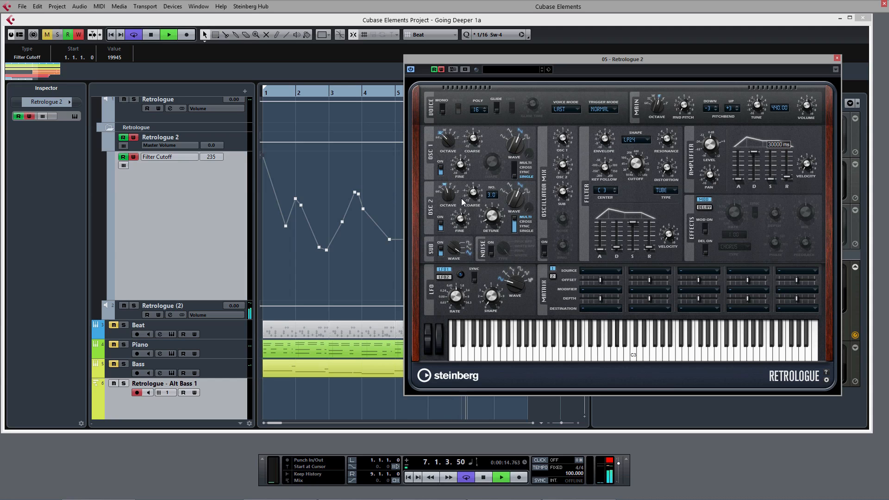
key(space)
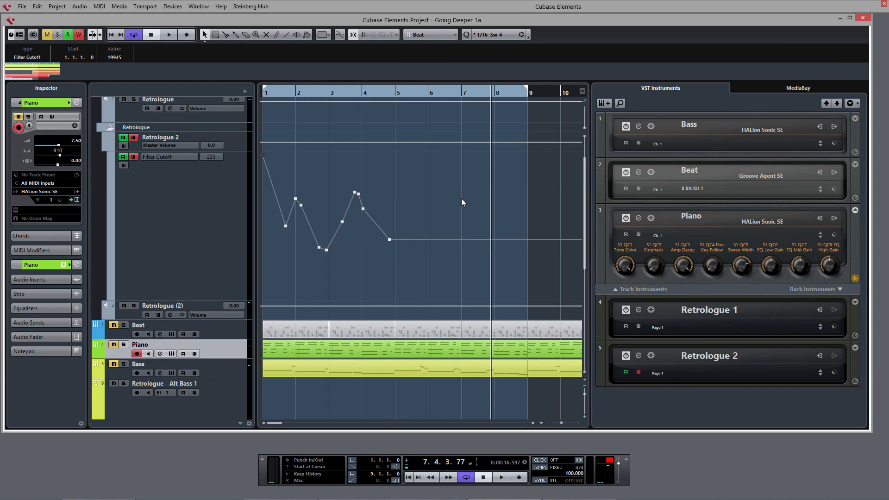
Show all used automation lanes from the Beat track's context menu
right_click(220, 330)
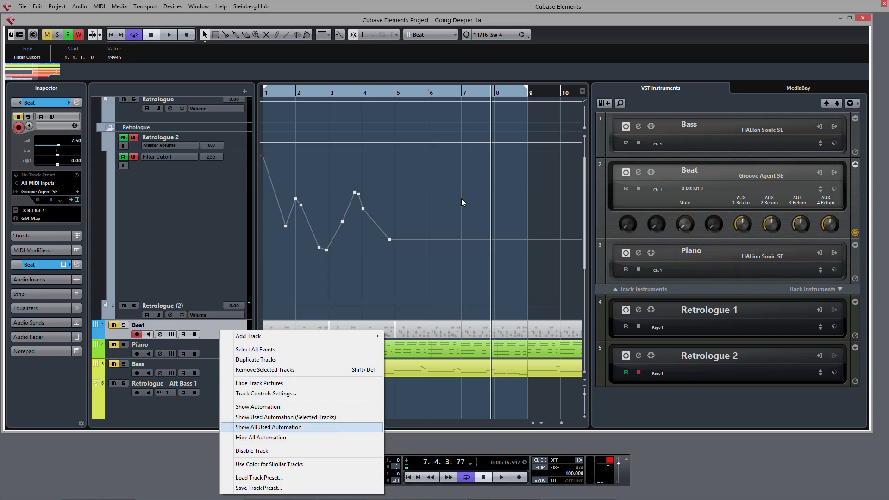
key(Return)
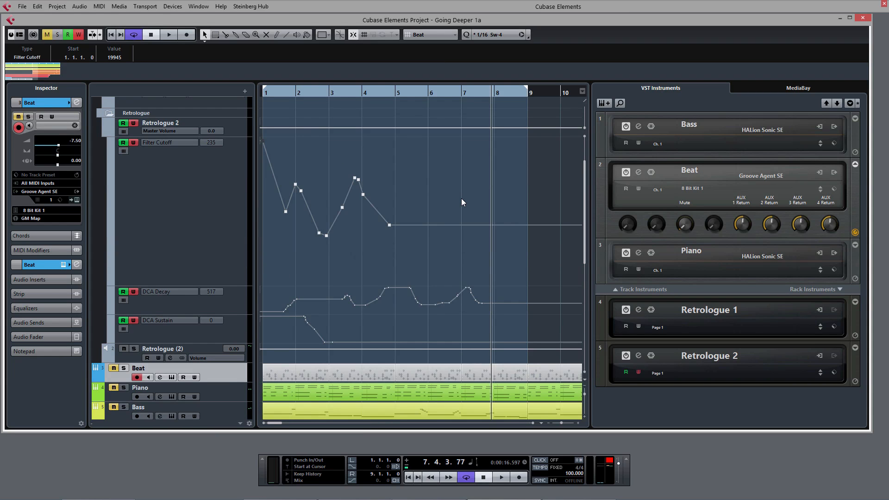
Deactivate automation write on all tracks and play back the arrangement
click(78, 35)
key(alt+w)
key(alt+w)
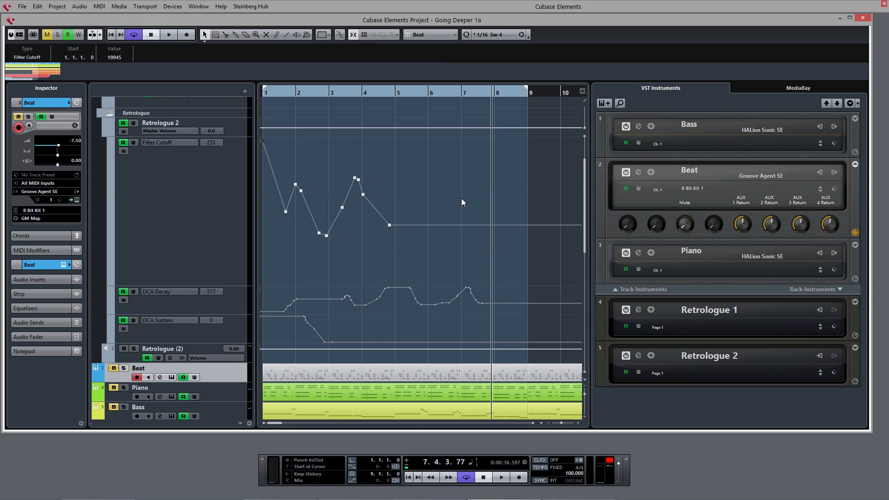
key(space)
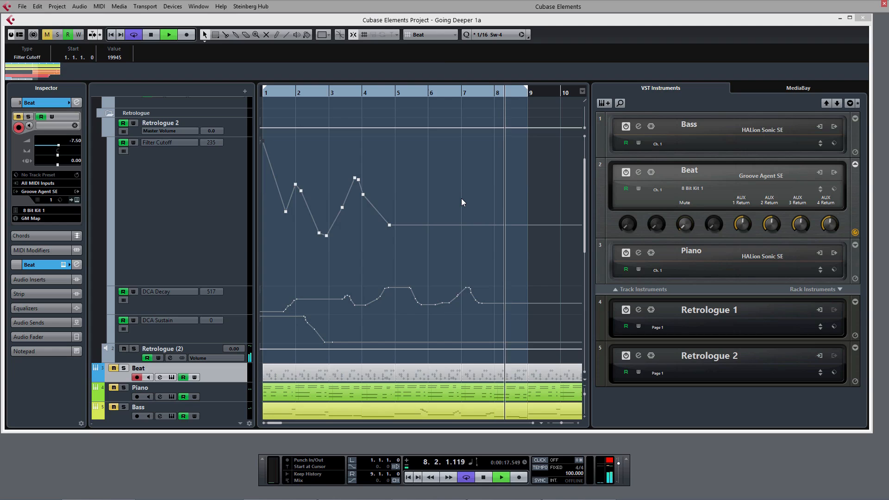
key(space)
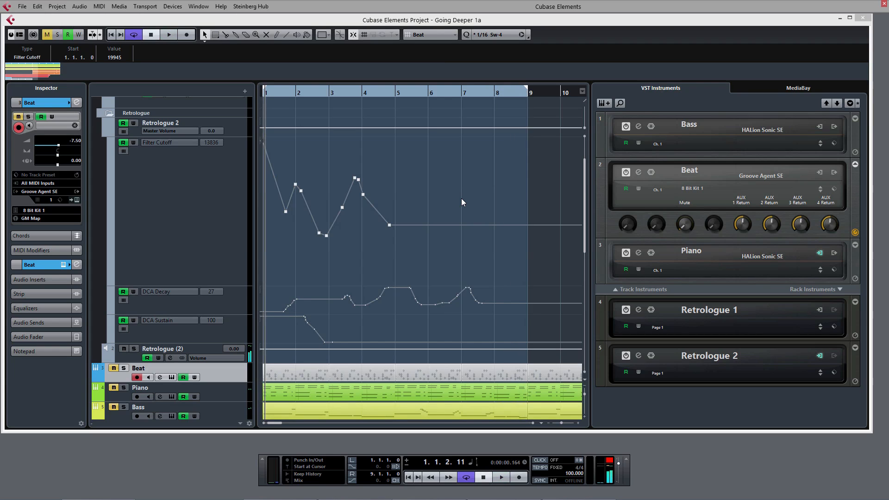